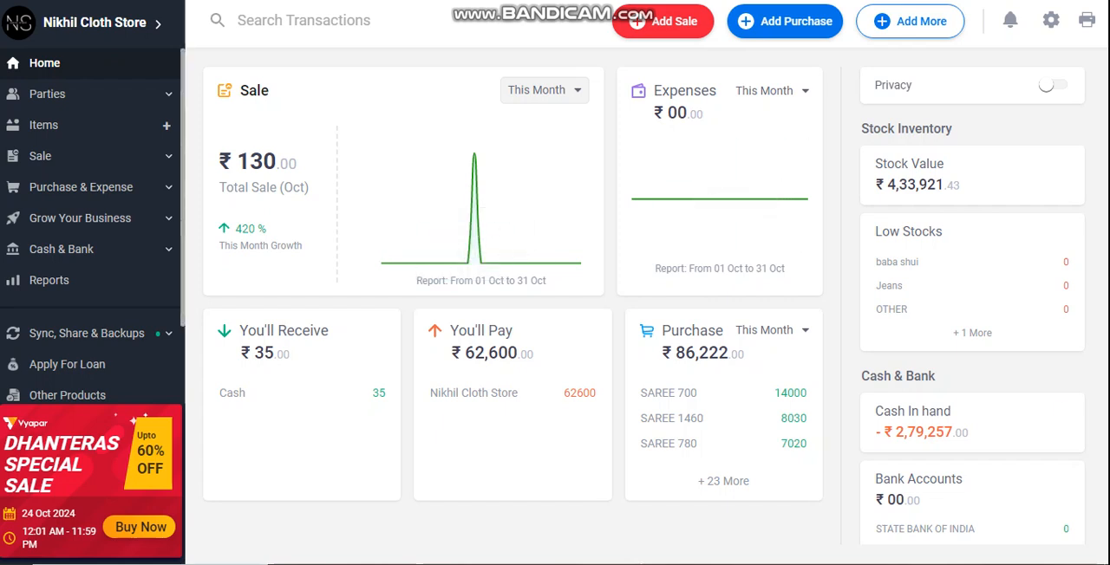
- Start a new item in the product list and name it KURTI 200, leaving its category empty
left_click(78, 124)
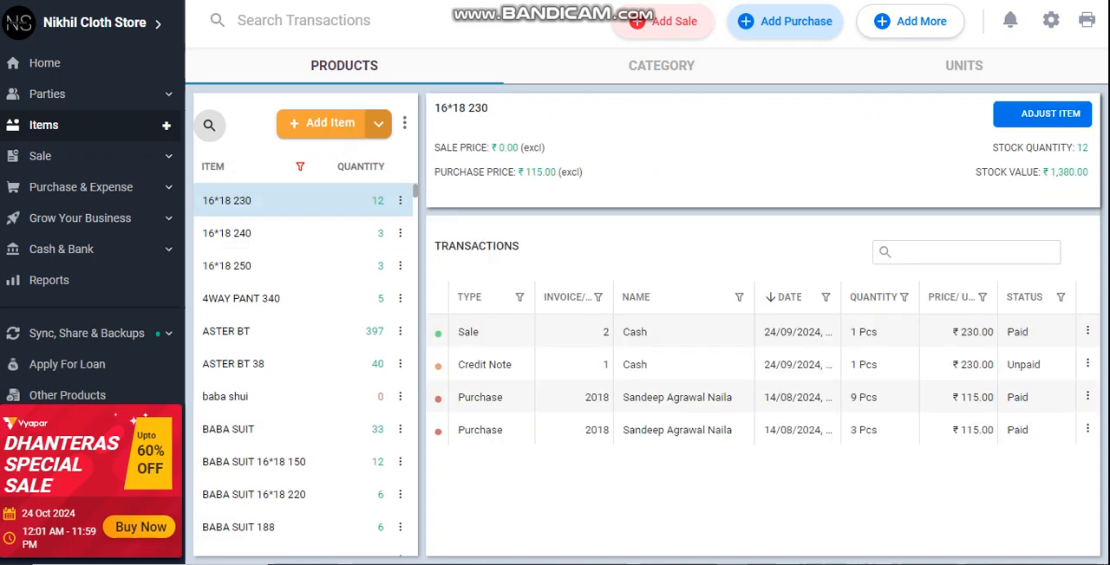
left_click(334, 124)
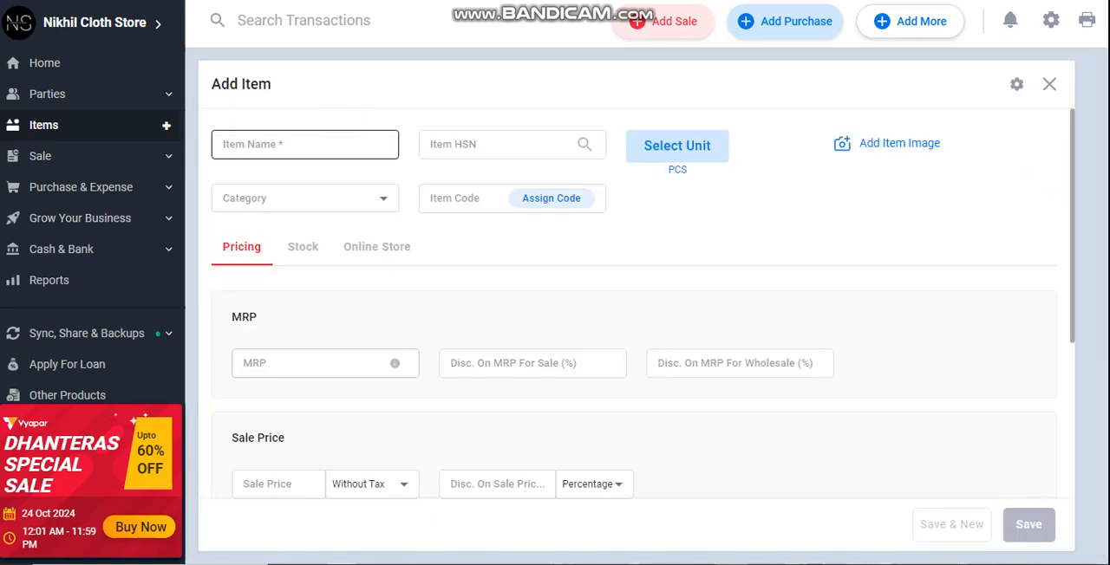
left_click(267, 149)
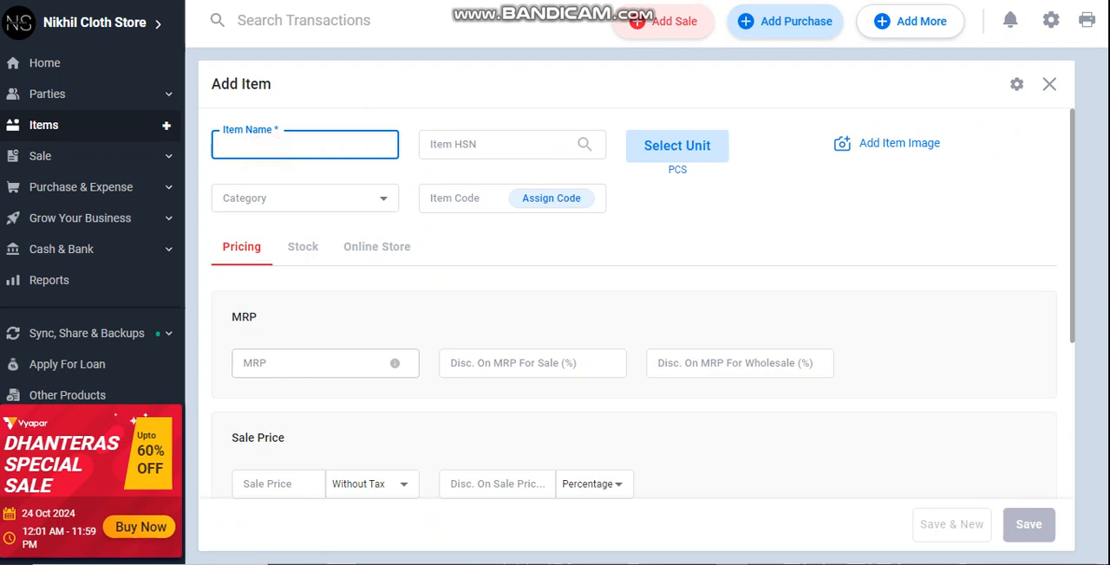
type("K")
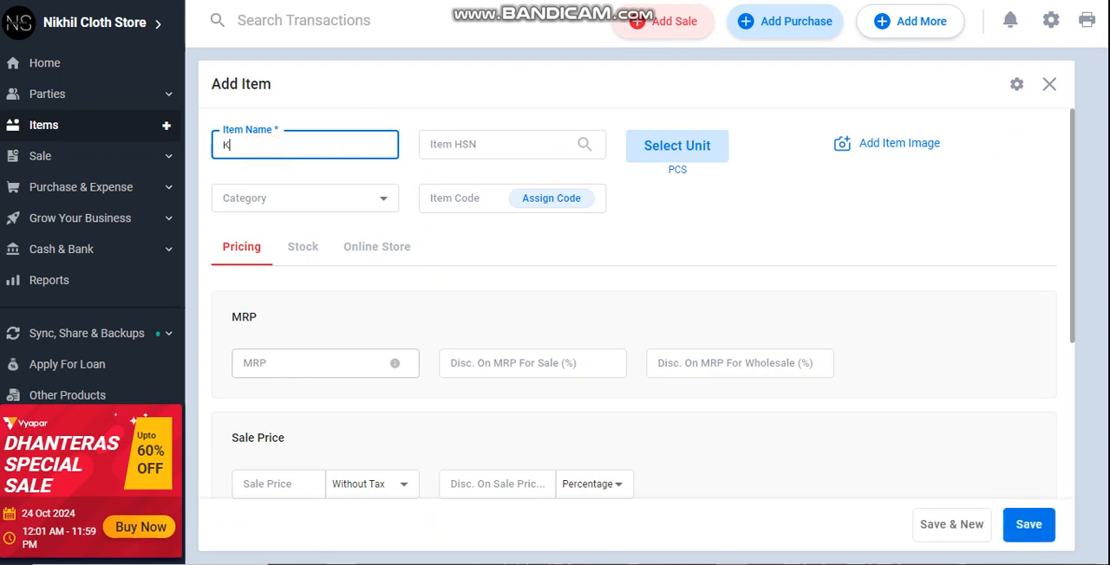
type("URTI")
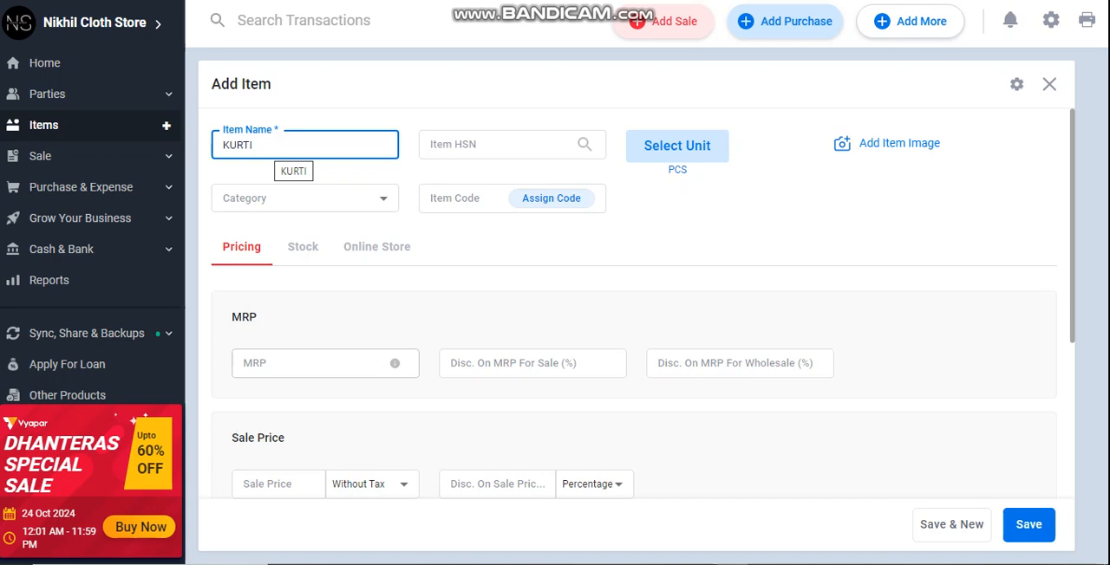
type("200")
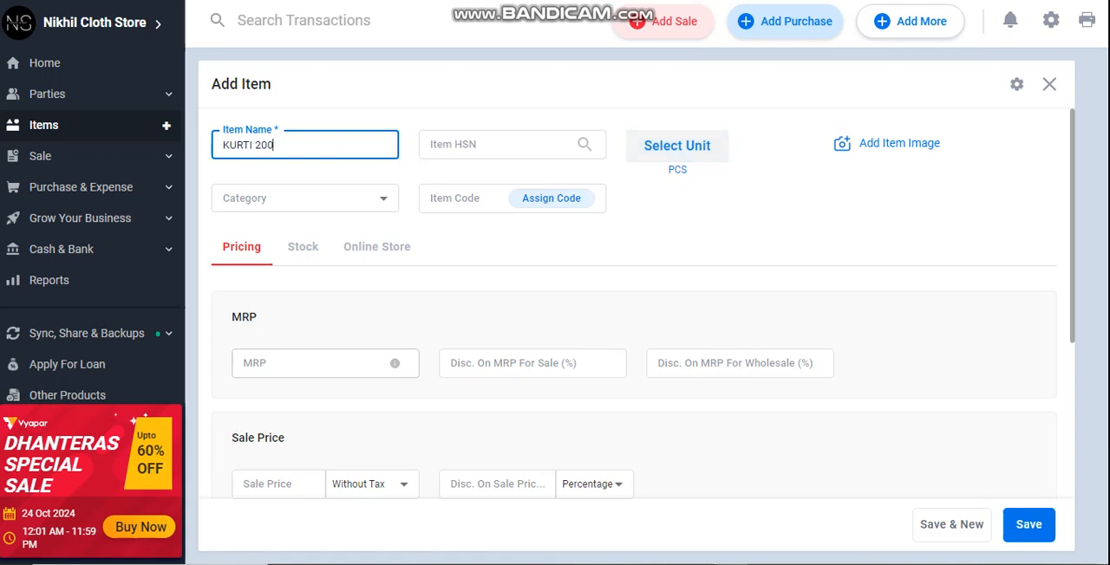
left_click(312, 199)
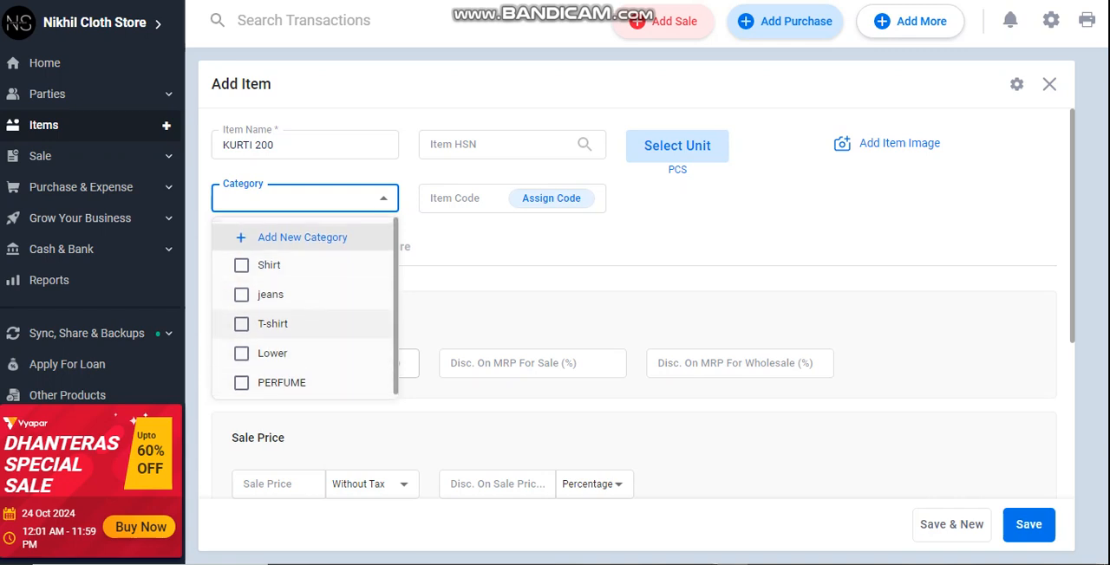
left_click(462, 260)
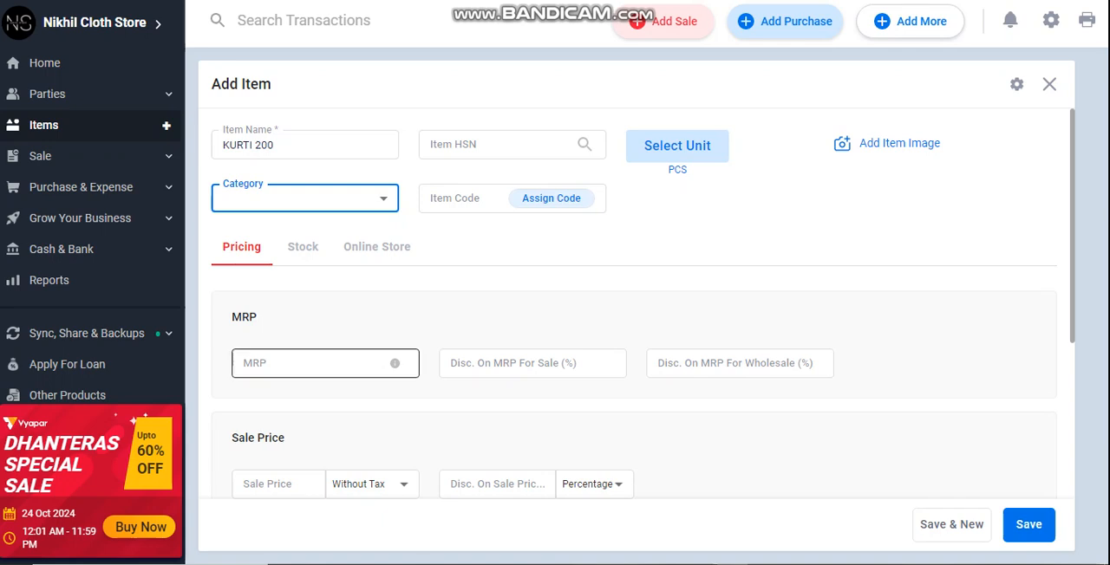
- Set the item's MRP to 200 with a 10% discount on MRP for sale
scroll(295, 363, "down", 1)
left_click(295, 281)
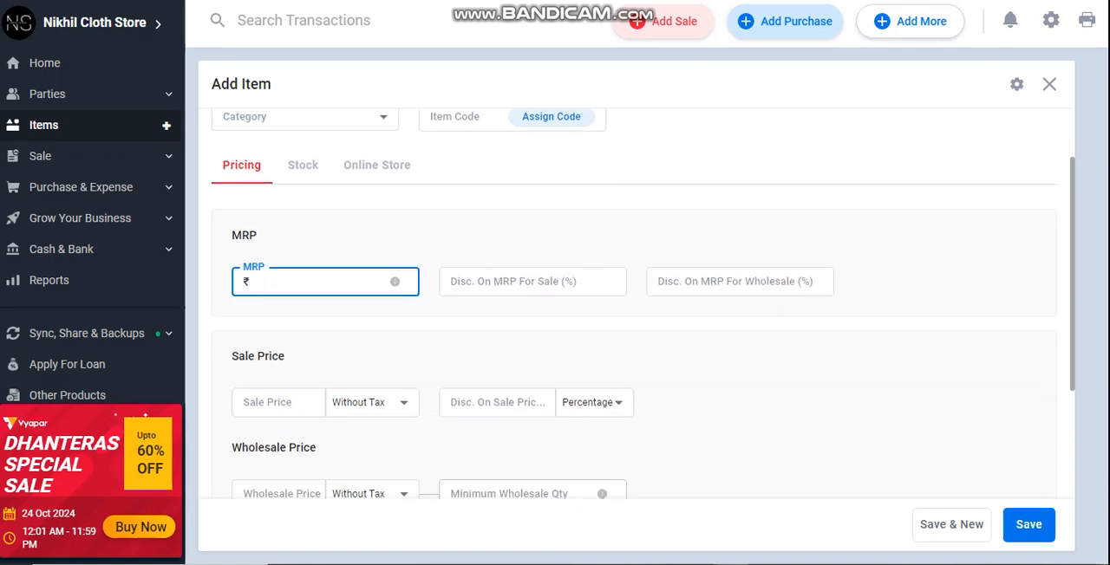
type("200")
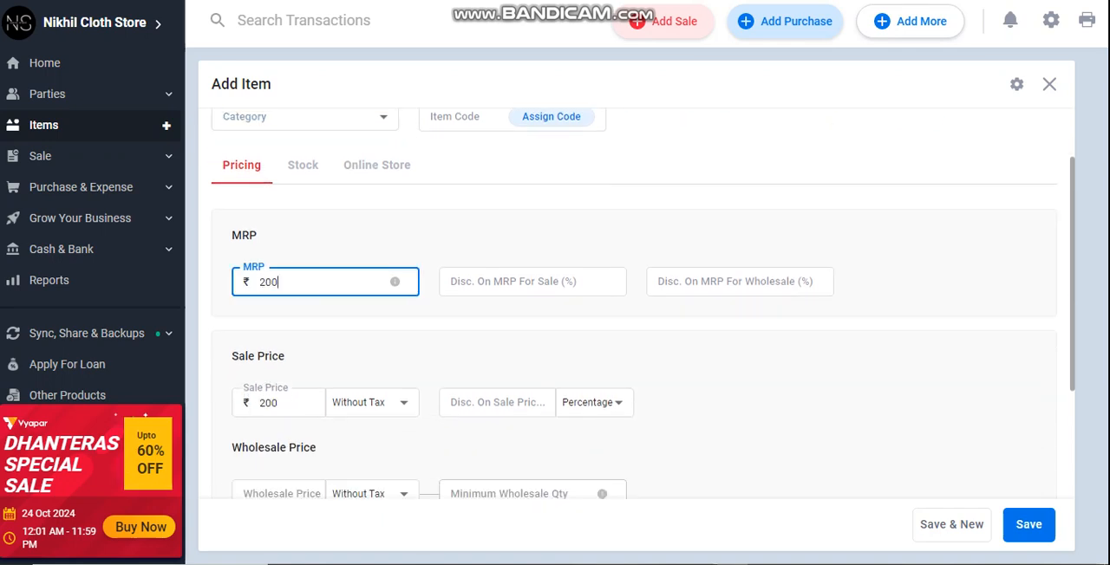
scroll(507, 280, "down", 1)
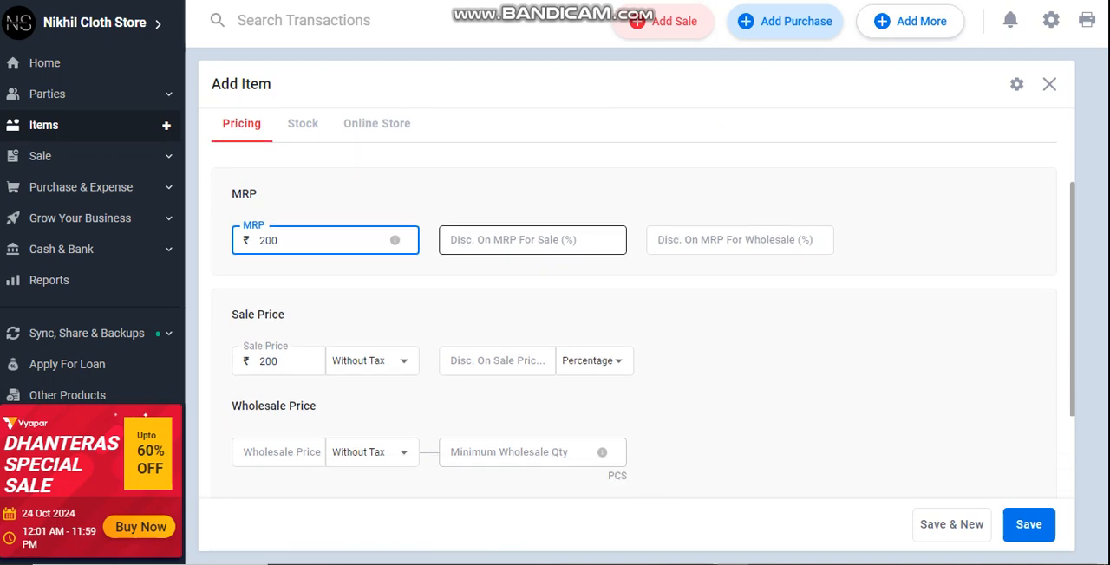
left_click(503, 201)
type("10")
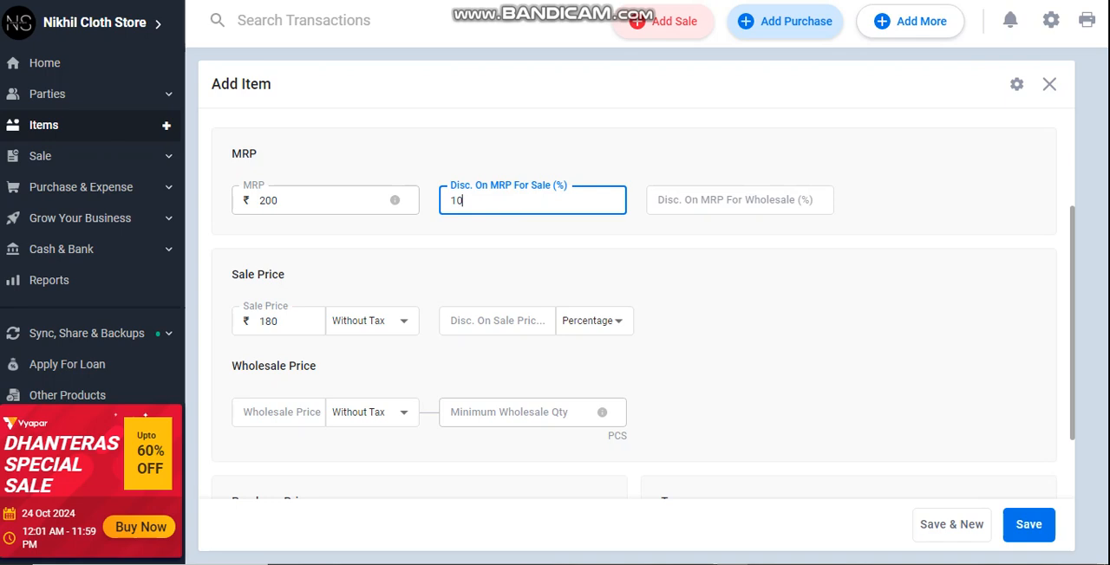
- Set the item's wholesale price to 150 with a minimum wholesale quantity of 6
scroll(520, 346, "down", 1)
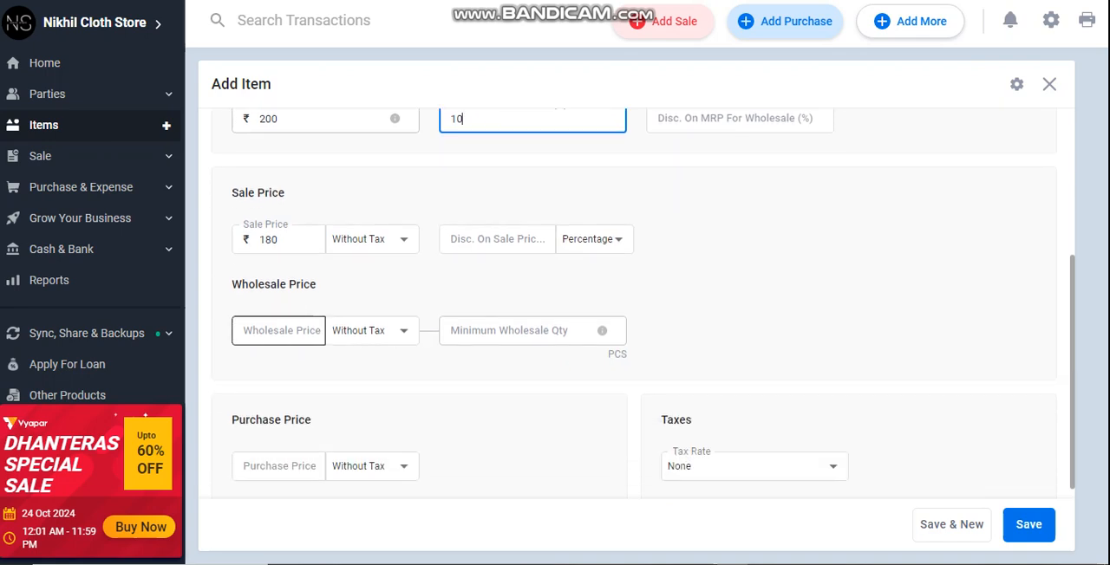
left_click(255, 330)
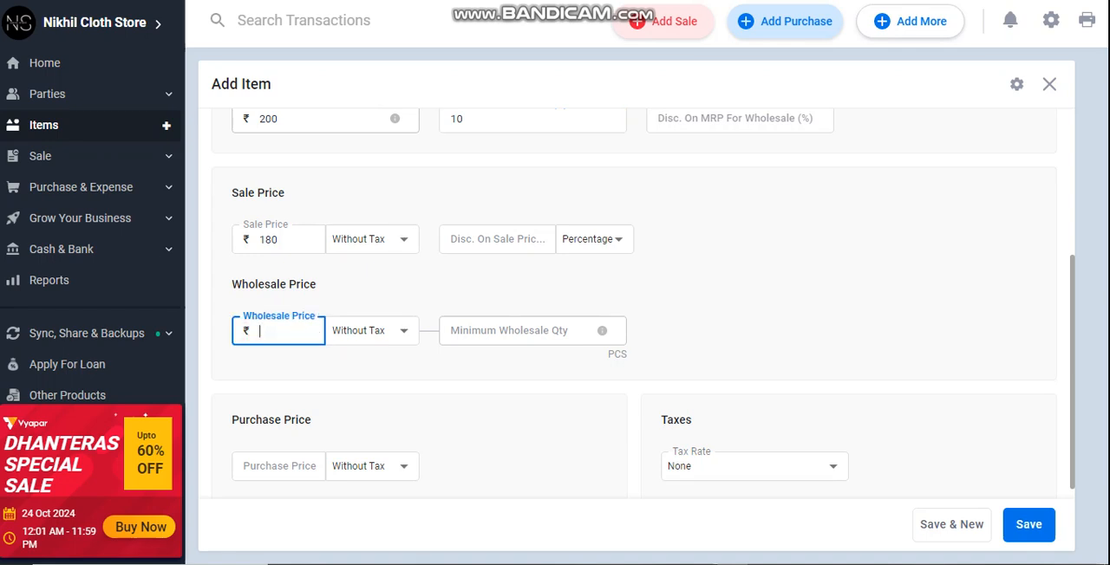
type("150")
left_click(474, 336)
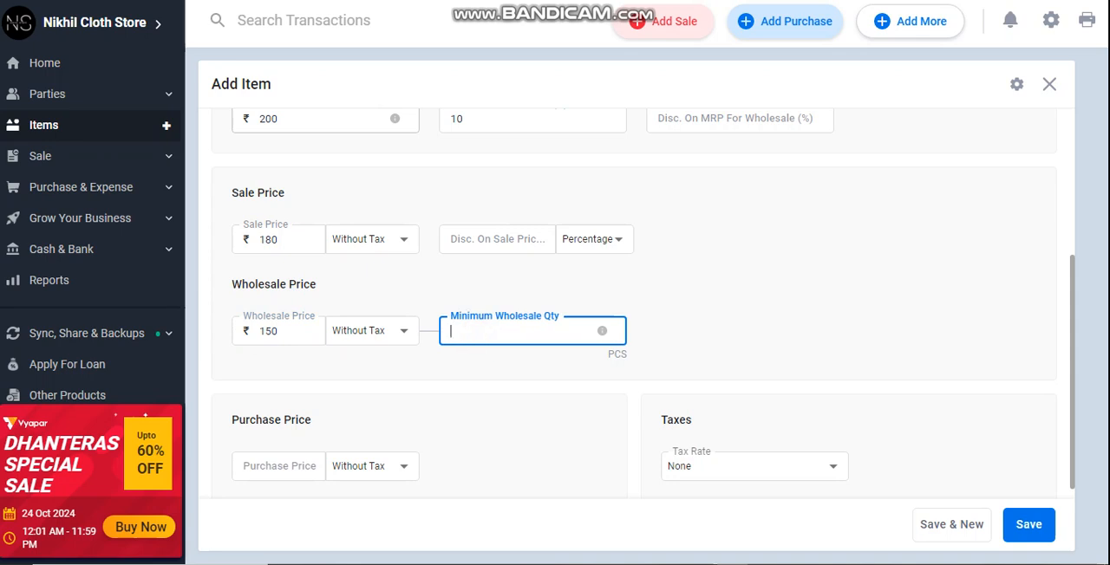
type("6")
- Set the item's purchase price to 140 and keep the tax rate at None
scroll(636, 303, "down", 1)
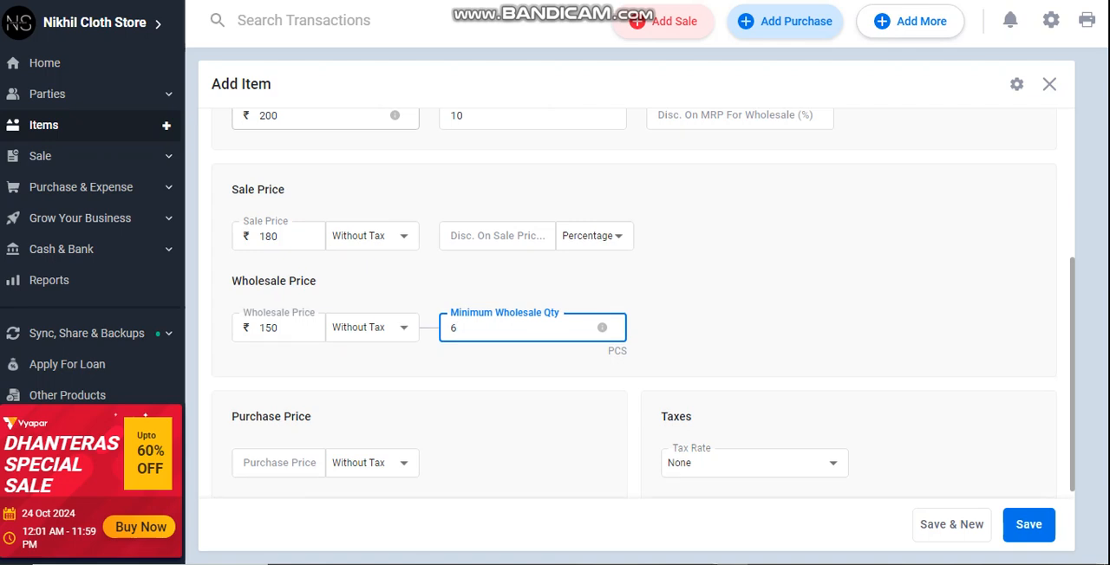
left_click(288, 455)
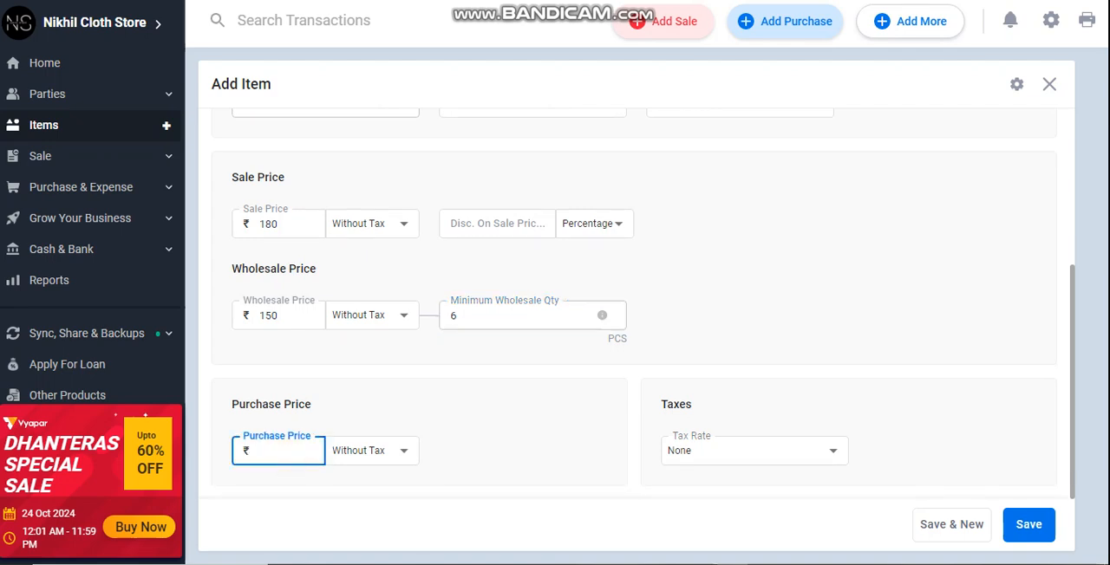
type("140")
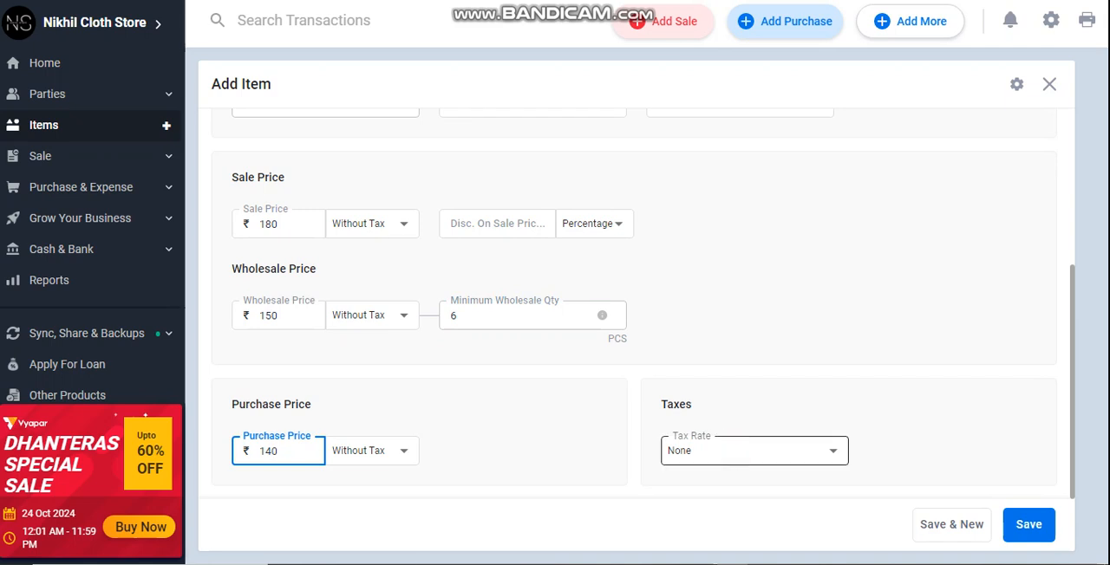
left_click(733, 450)
left_click(573, 473)
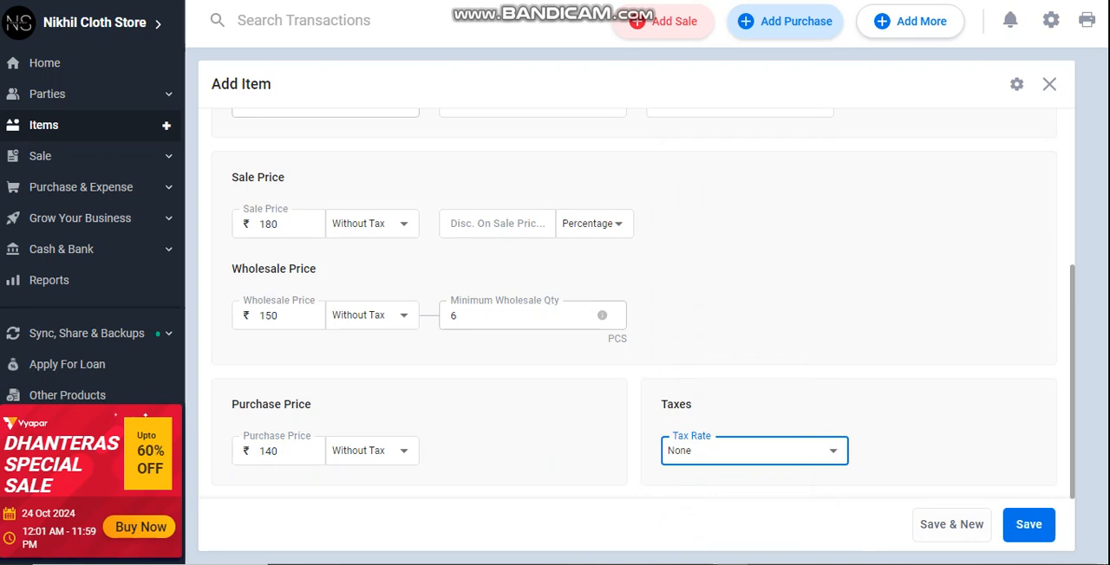
- Set the item's minimum stock to maintain to 1 and save the new item
scroll(632, 303, "up", 3)
left_click(318, 251)
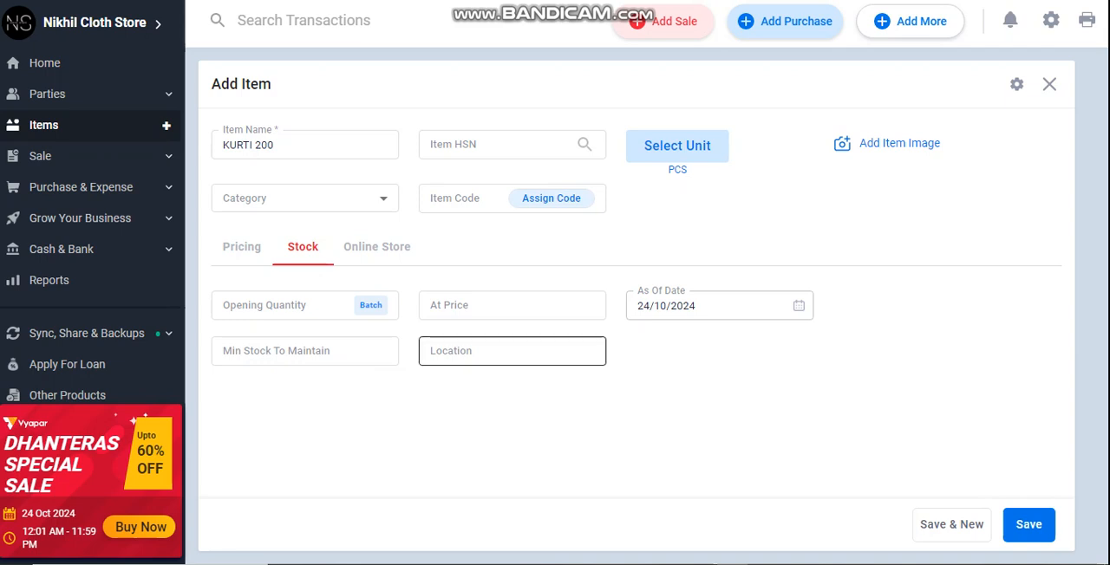
left_click(291, 357)
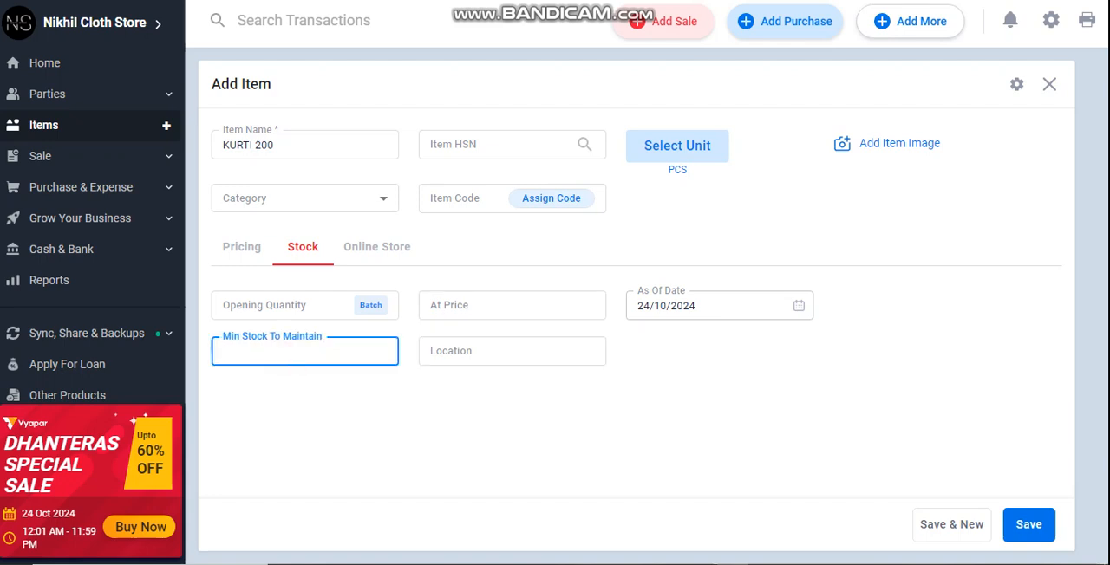
type("1")
left_click(365, 251)
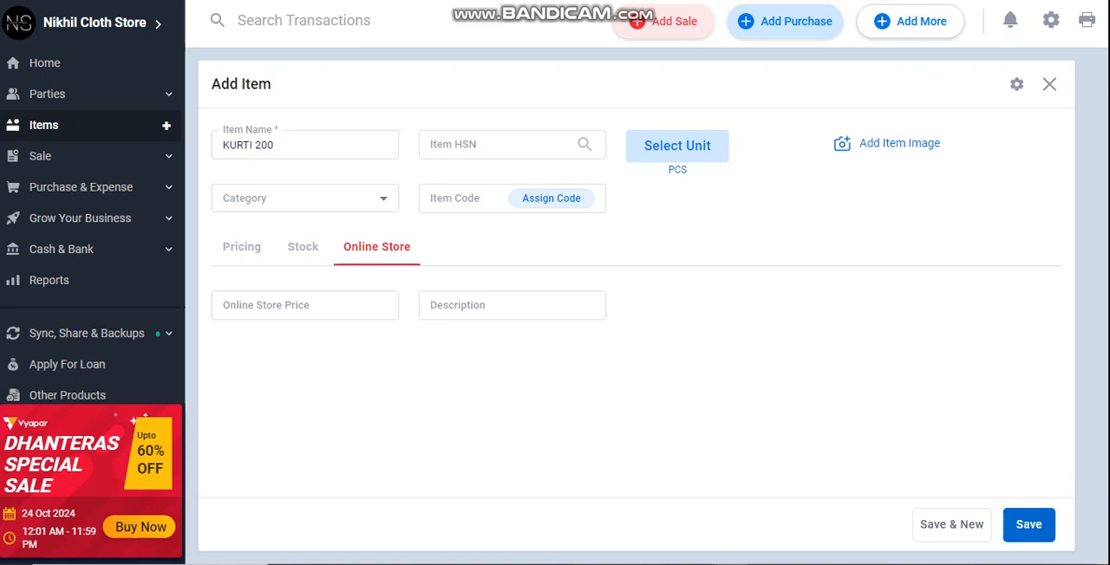
left_click(1028, 523)
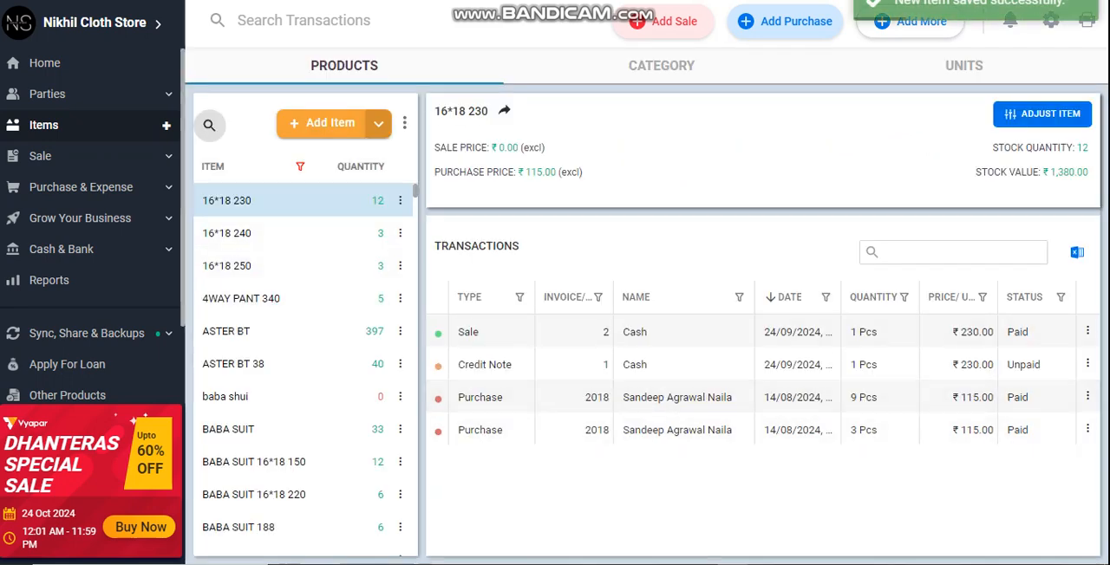
- Start a new purchase bill without choosing a party
left_click(81, 187)
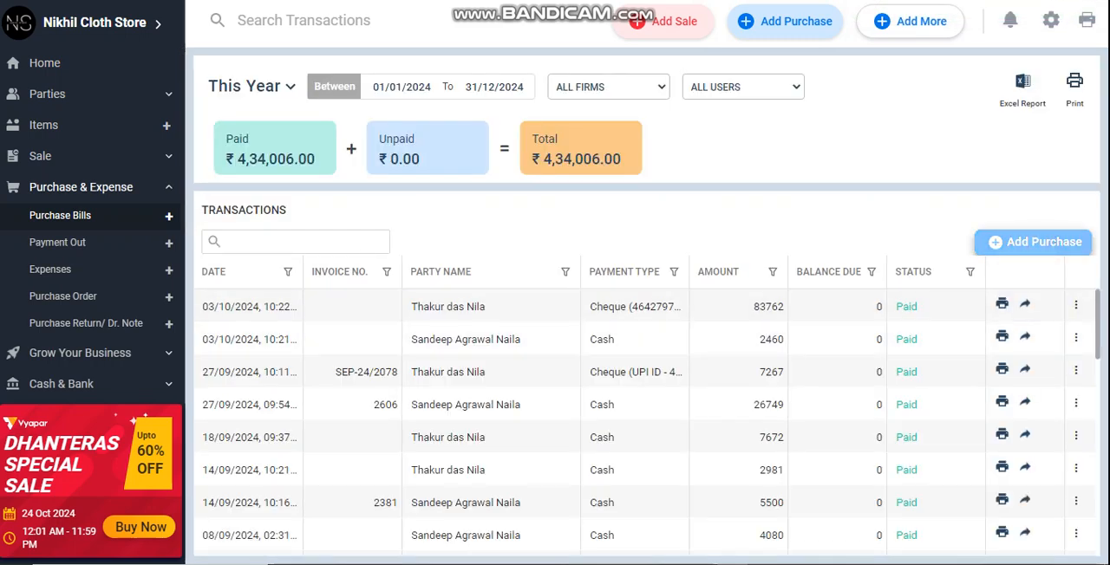
left_click(785, 21)
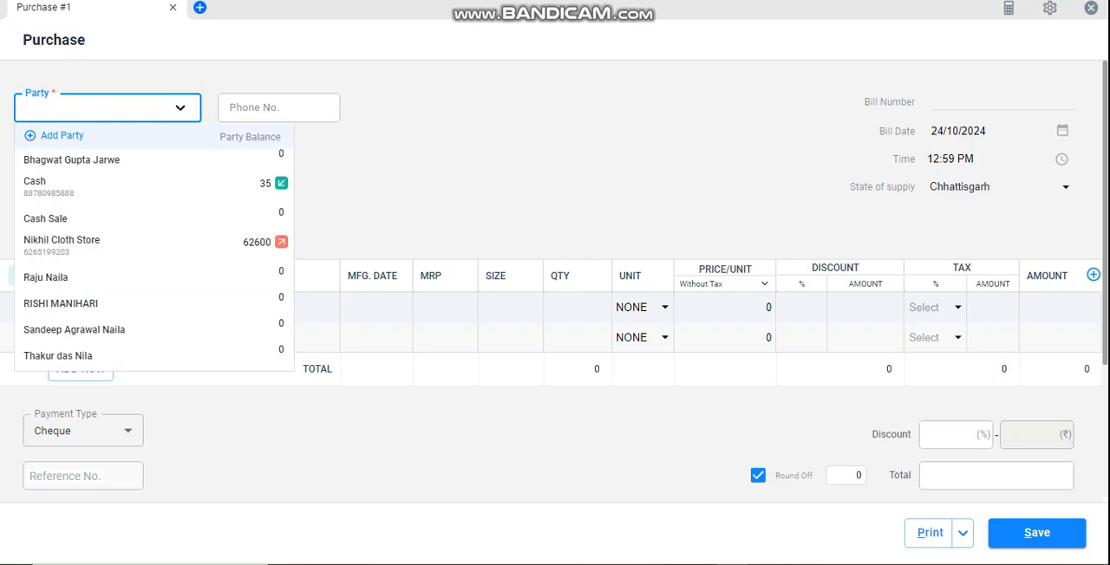
left_click(332, 176)
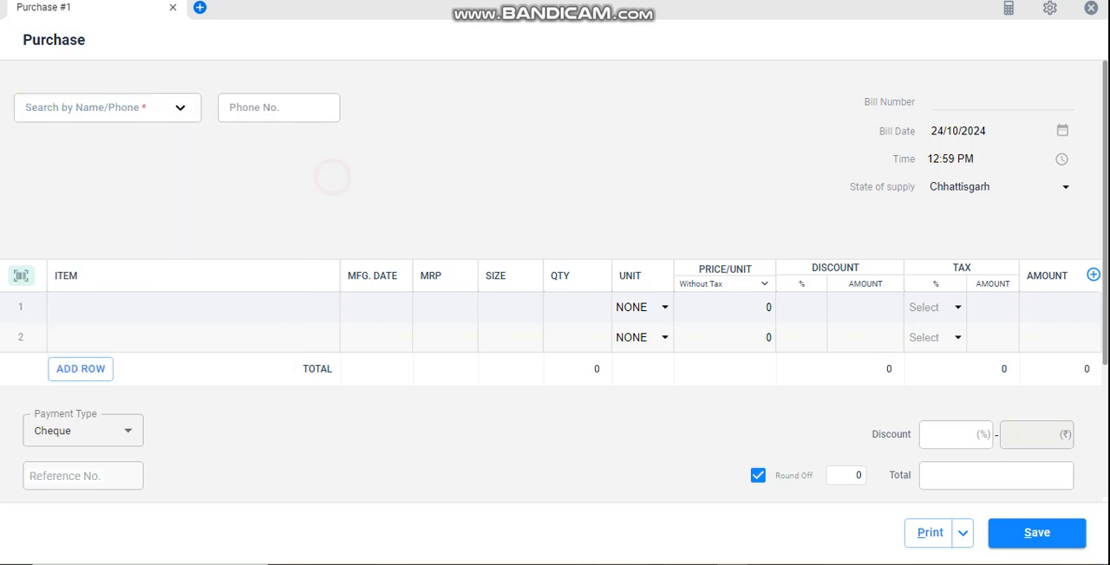
- Add the existing item KURTI 200 to the first row of the purchase bill
left_click(80, 299)
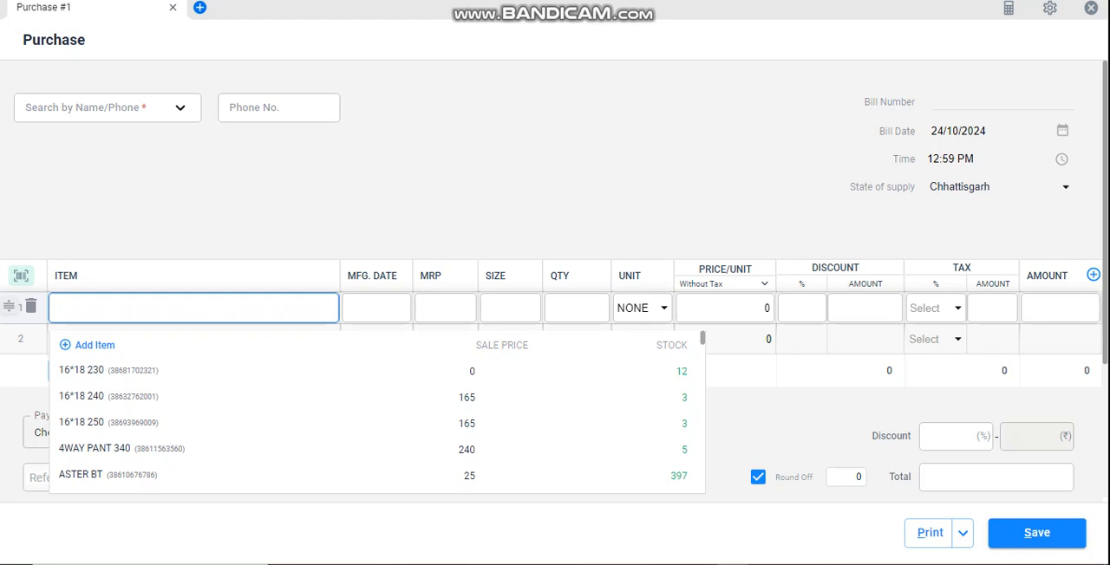
type("K")
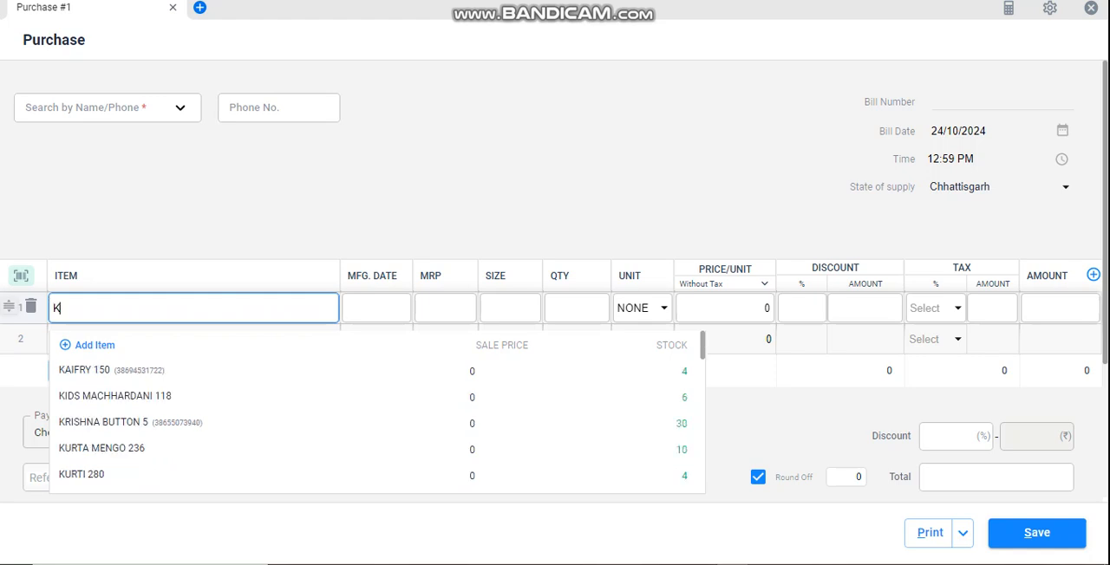
type("URT")
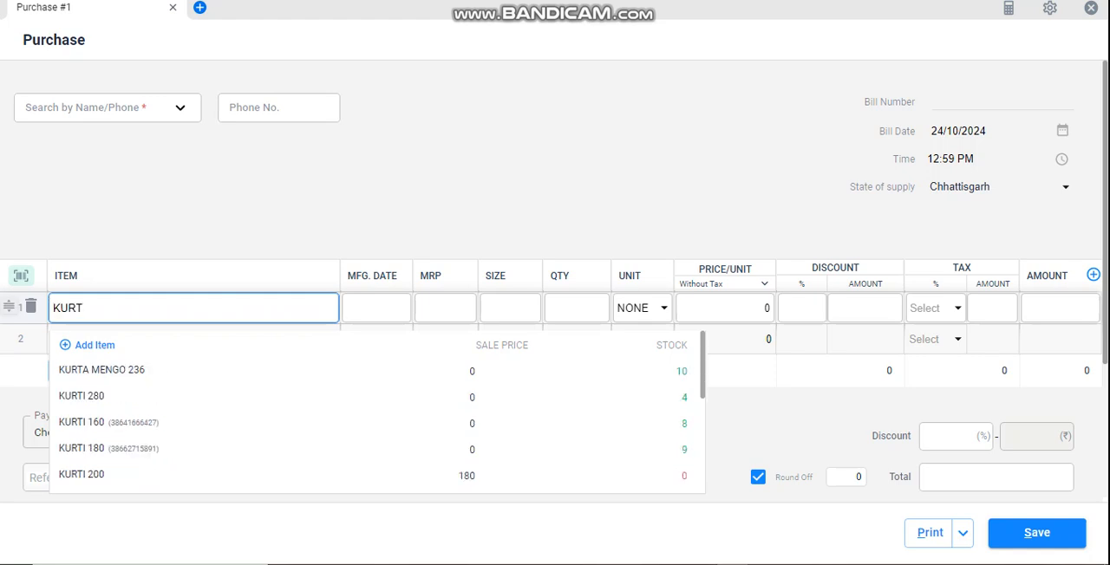
type("I ")
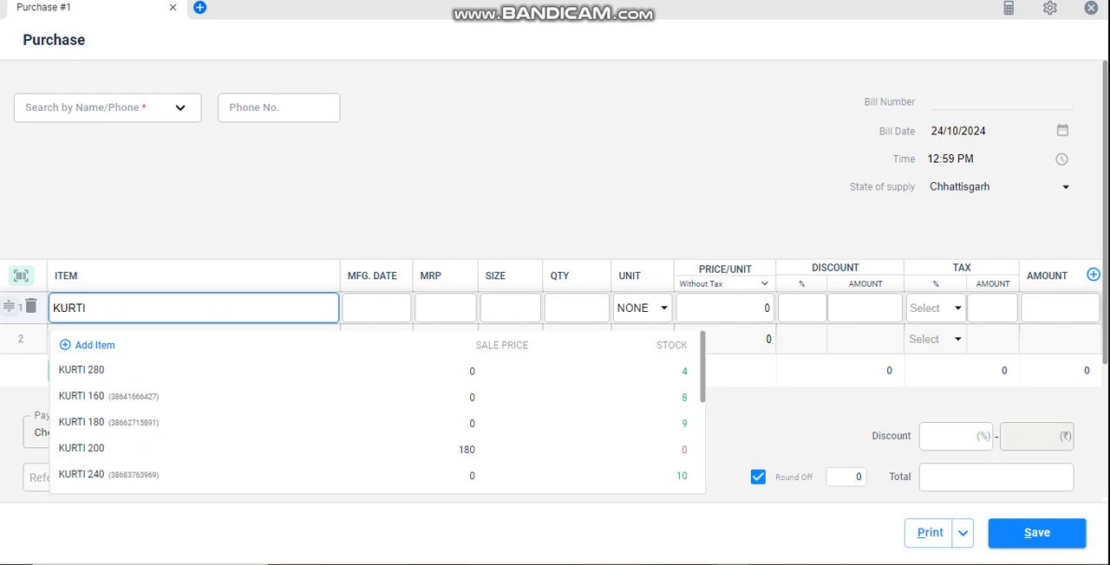
type("200")
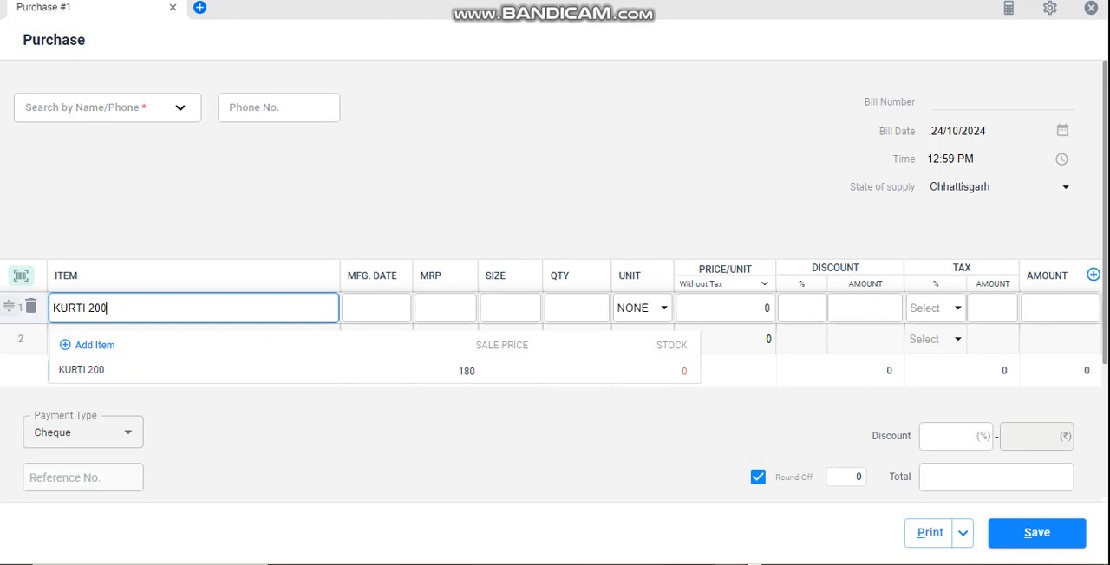
key("Return")
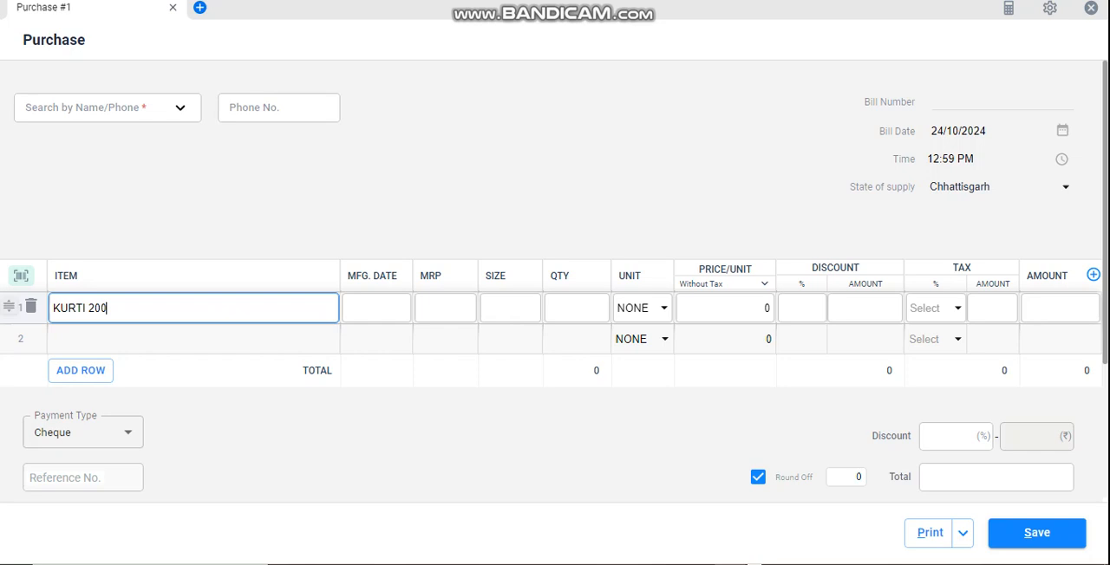
left_click(139, 312)
key("BackSpace")
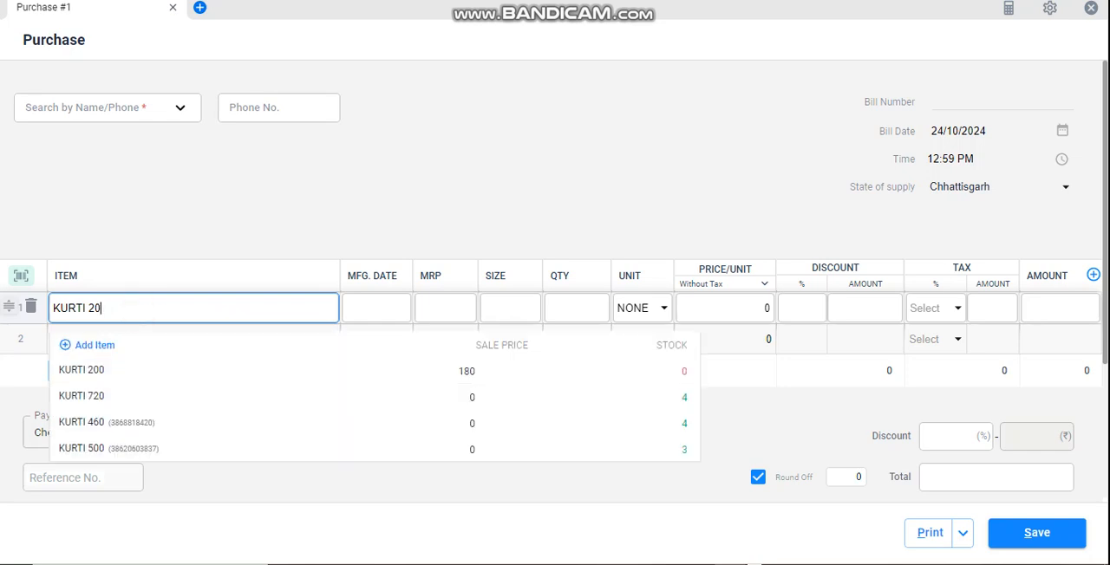
left_click(112, 370)
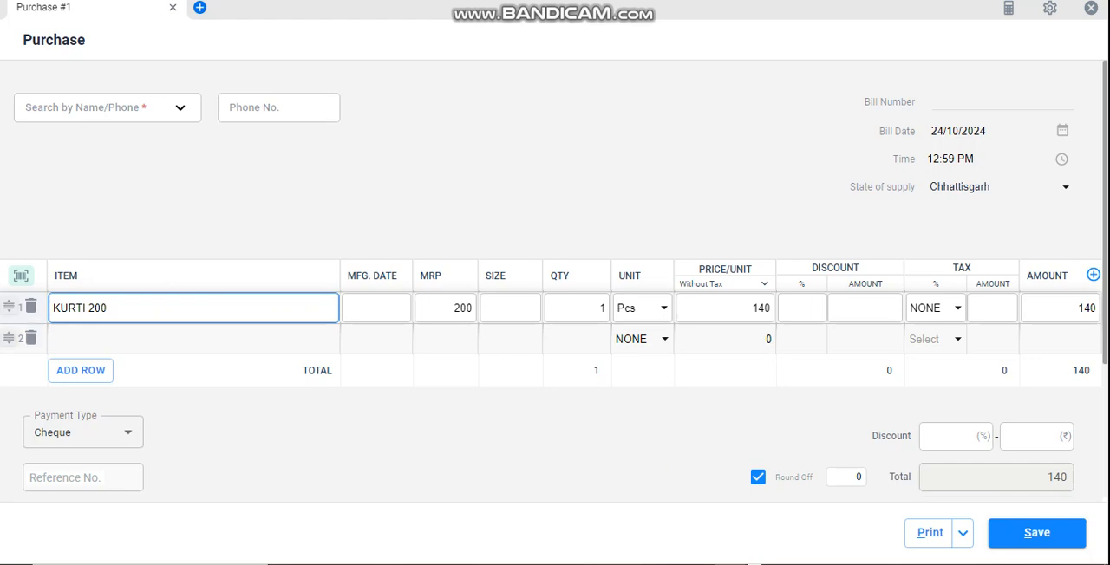
scroll(555, 274, "down", 3)
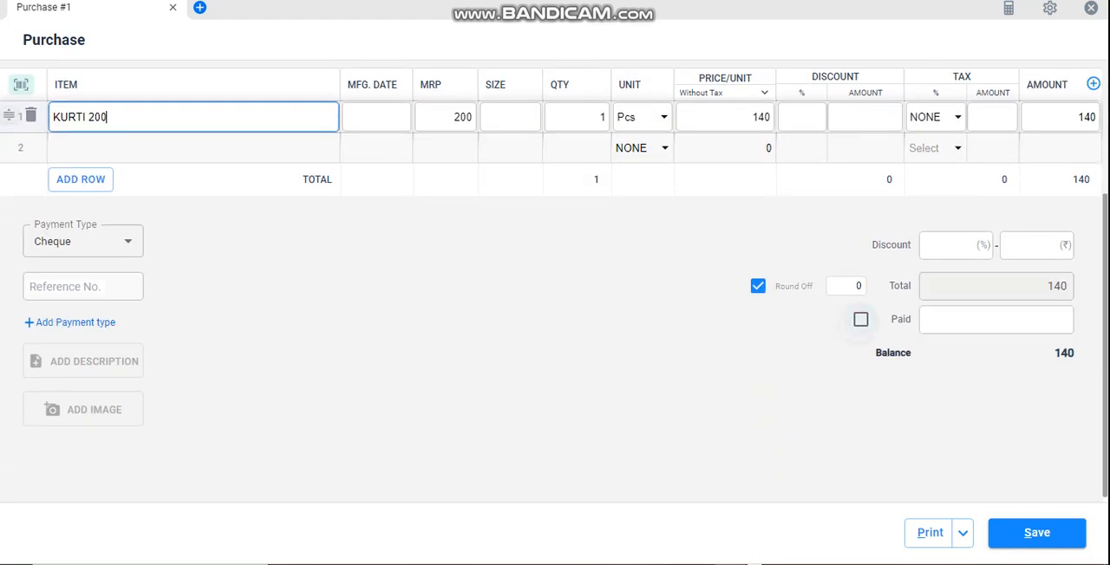
- Mark the purchase bill for KURTI 200 as paid in full
left_click(859, 319)
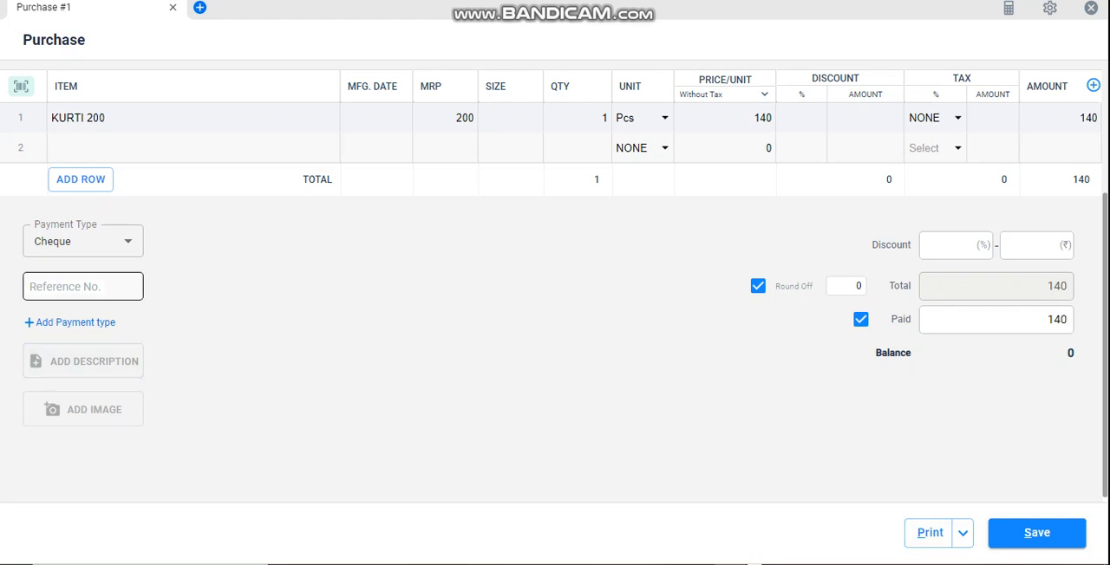
scroll(83, 361, "up", 3)
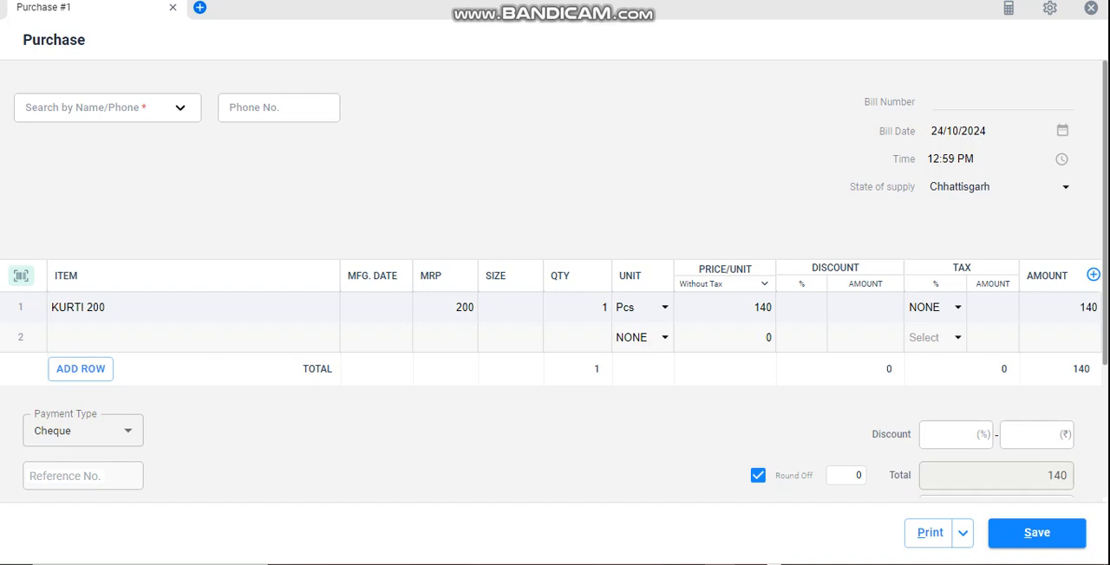
left_click(749, 564)
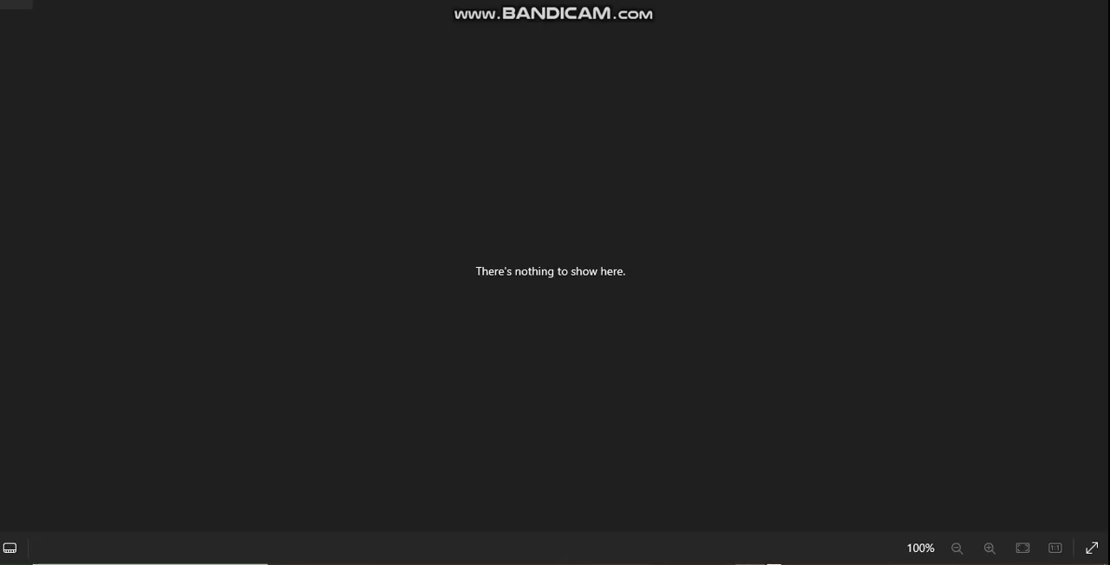
mouse_move(749, 563)
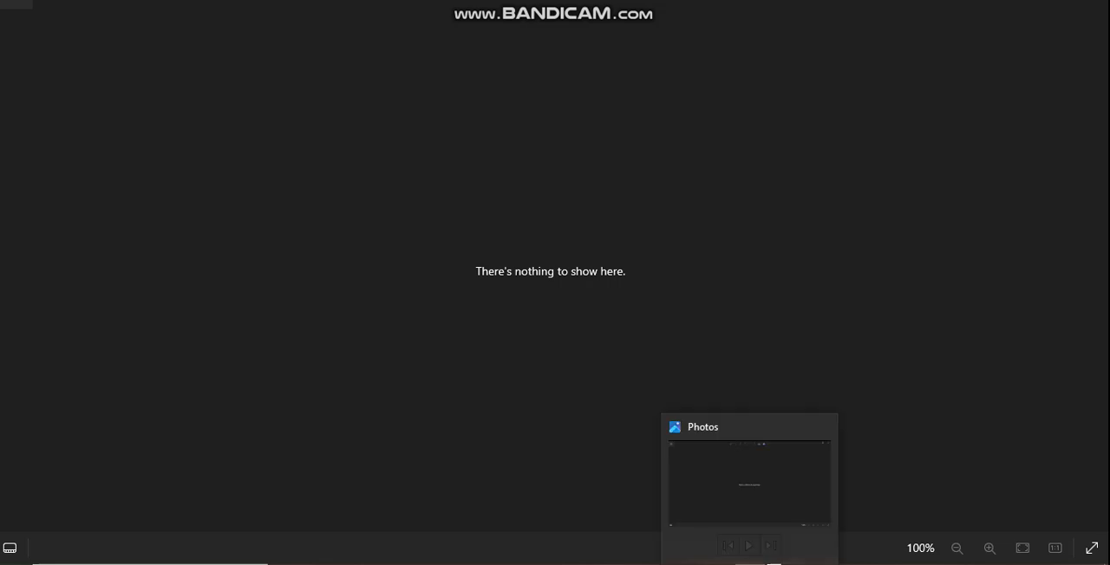
left_click(719, 563)
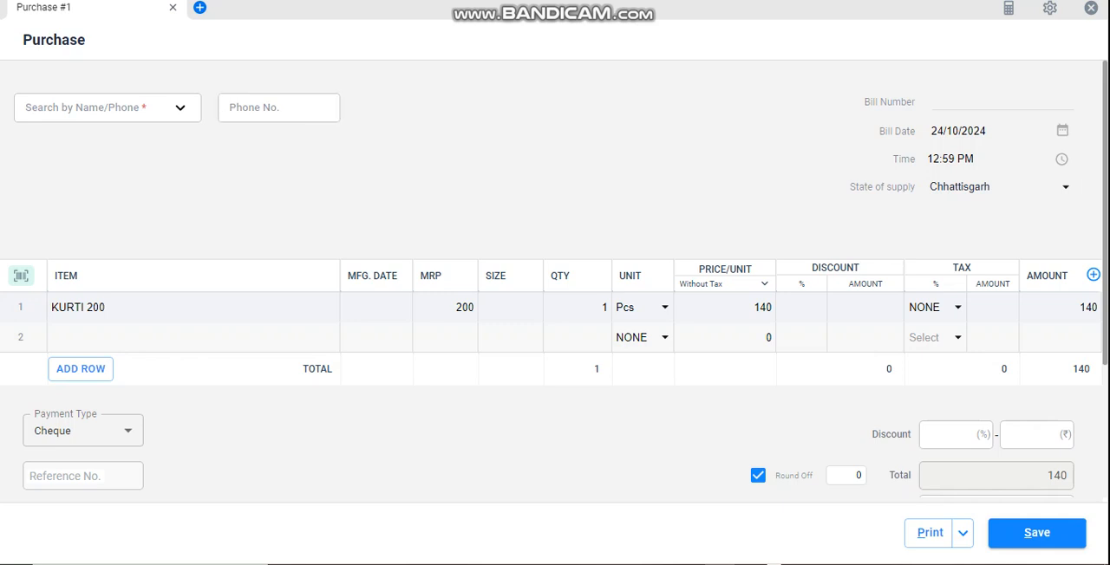
- Close the purchase bill without saving and discard its changes
left_click(1091, 8)
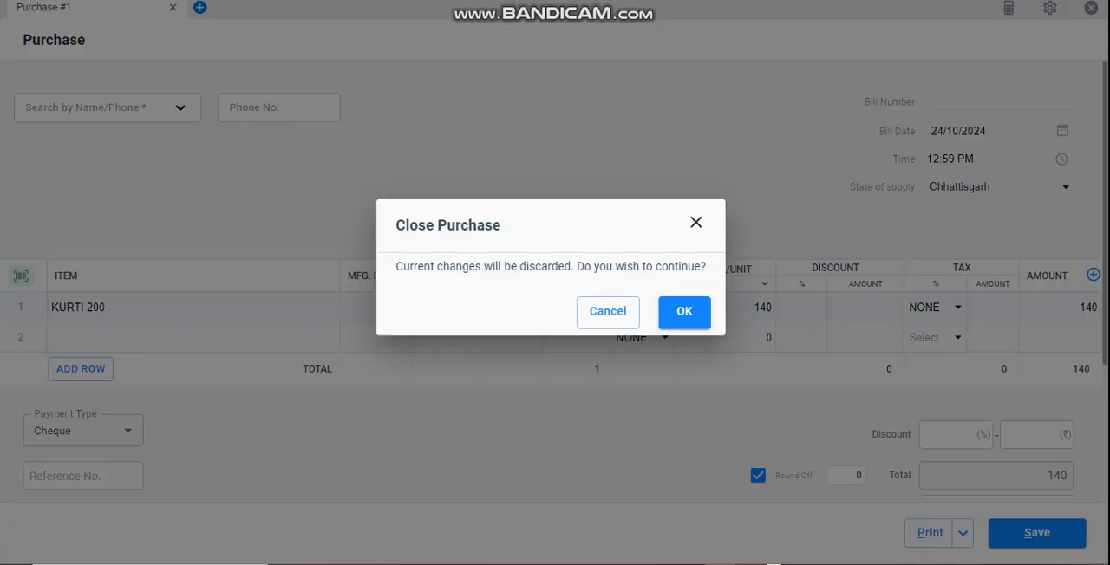
left_click(684, 311)
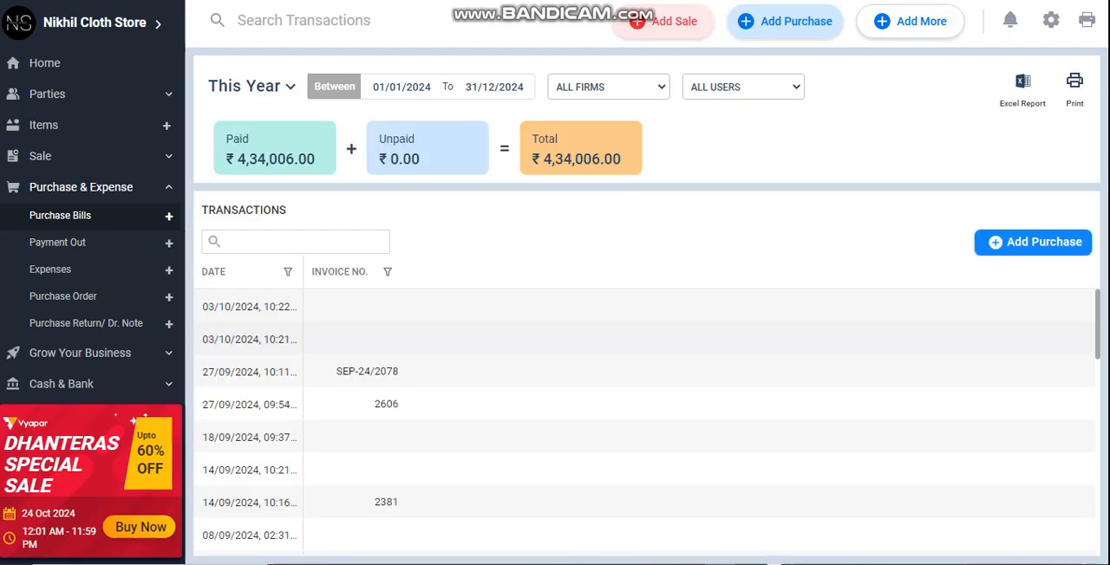